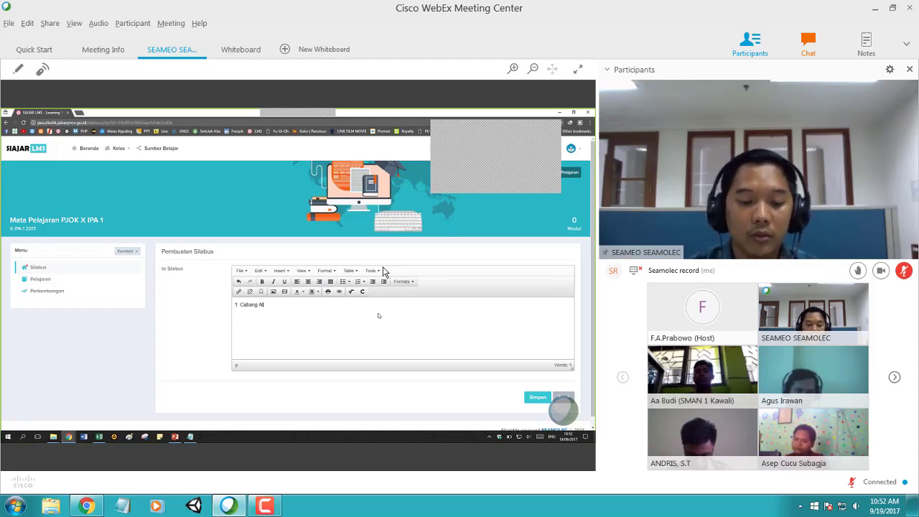
Step: Complete the syllabus content as a numbered list: "1. Cabang Atletik", "2. Teknik Bola Besar", "3. Teknik Bola Kecil"
{"action": "type", "text": "tletik"}
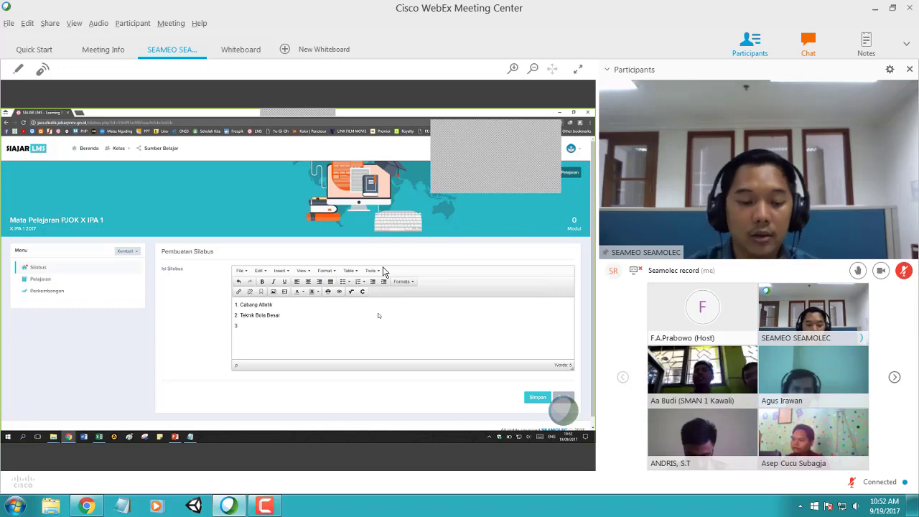
{"action": "type", "text": ". Tekni"}
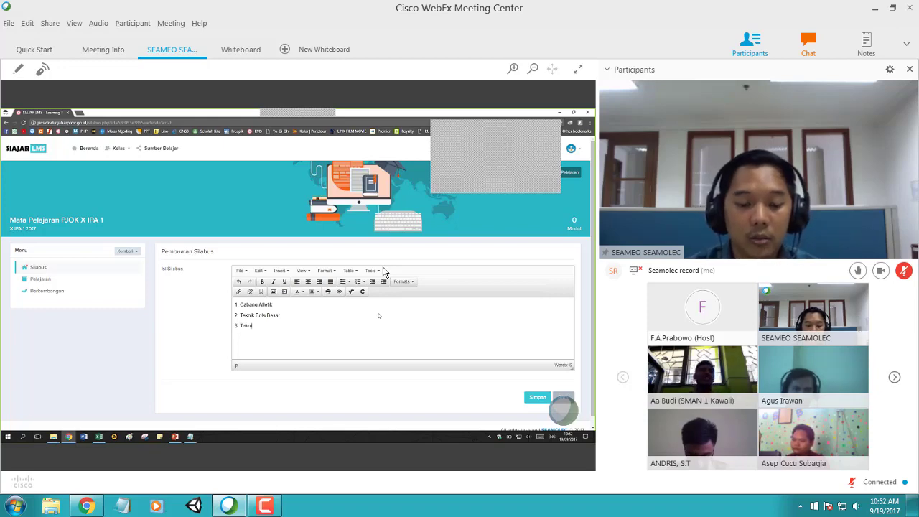
{"action": "type", "text": "k Bola Kecil"}
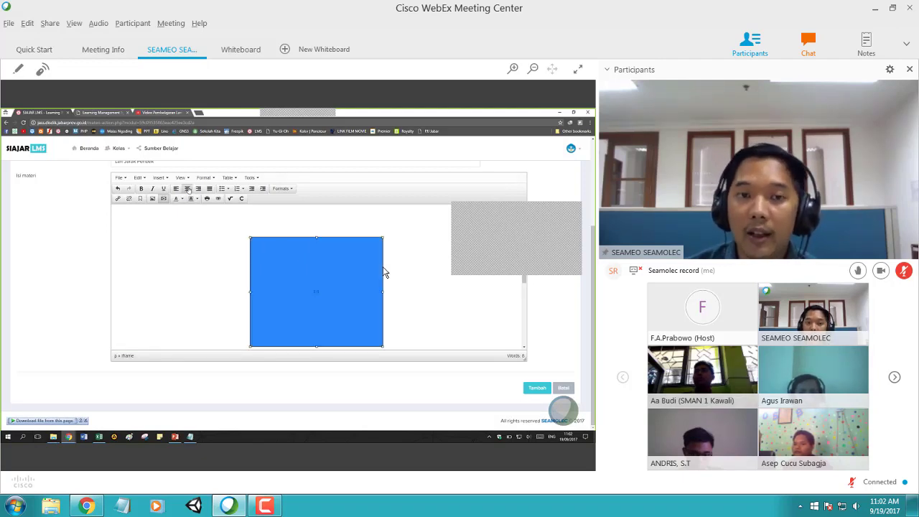
{"action": "scroll", "coordinate": [384, 273], "scroll_direction": "down", "scroll_amount": 2}
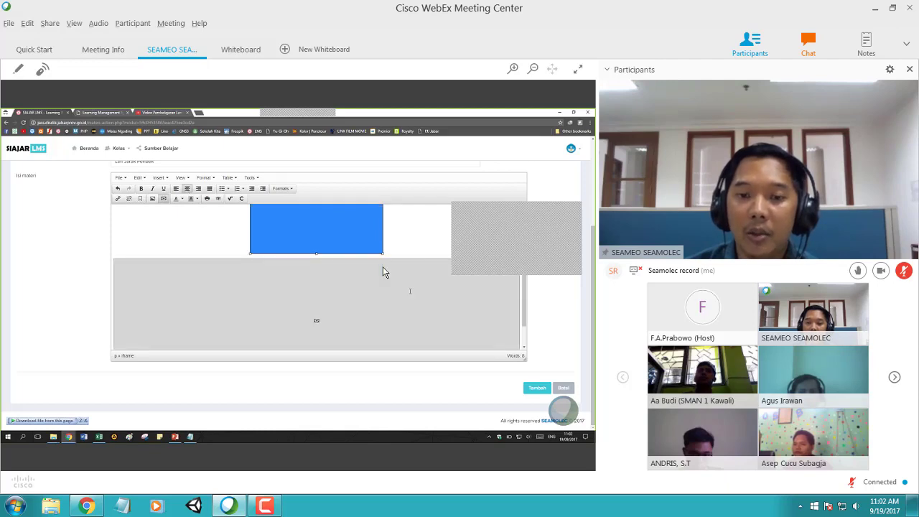
{"action": "scroll", "coordinate": [385, 273], "scroll_direction": "up", "scroll_amount": 1}
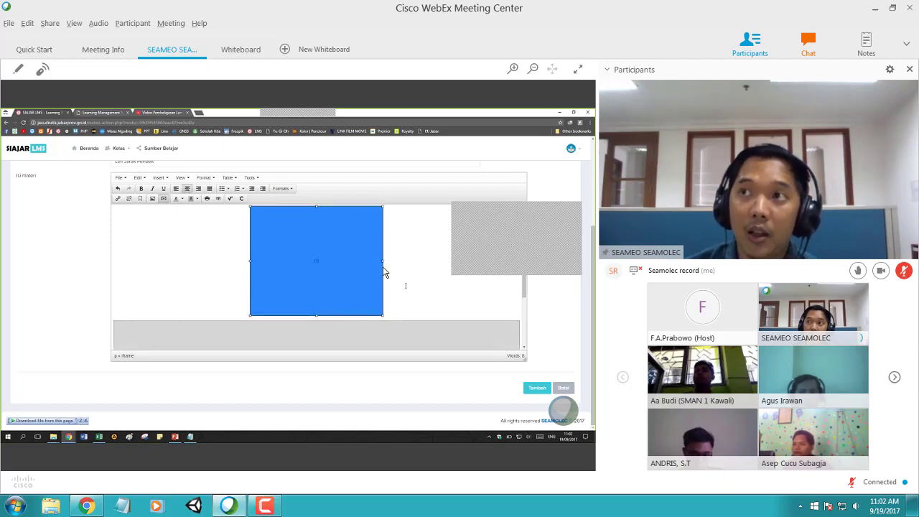
{"action": "scroll", "coordinate": [384, 273], "scroll_direction": "down", "scroll_amount": 2}
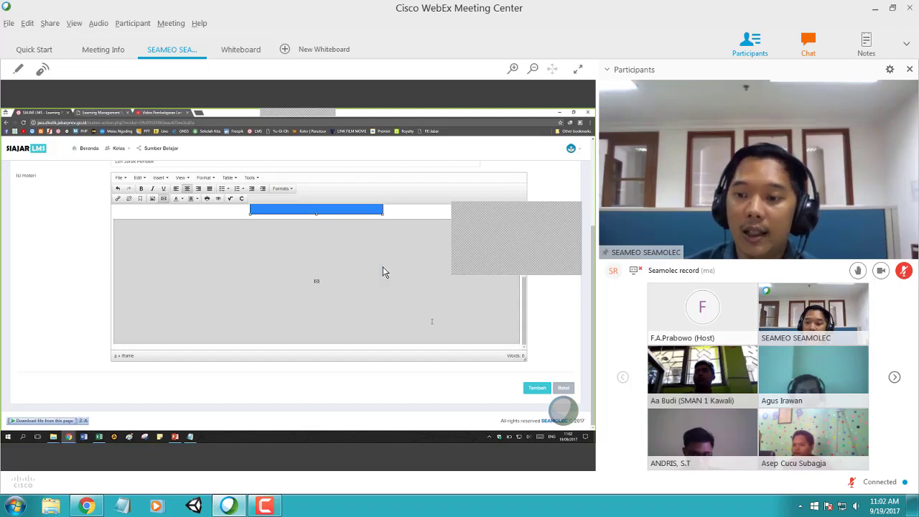
{"action": "scroll", "coordinate": [383, 271], "scroll_direction": "up", "scroll_amount": 2}
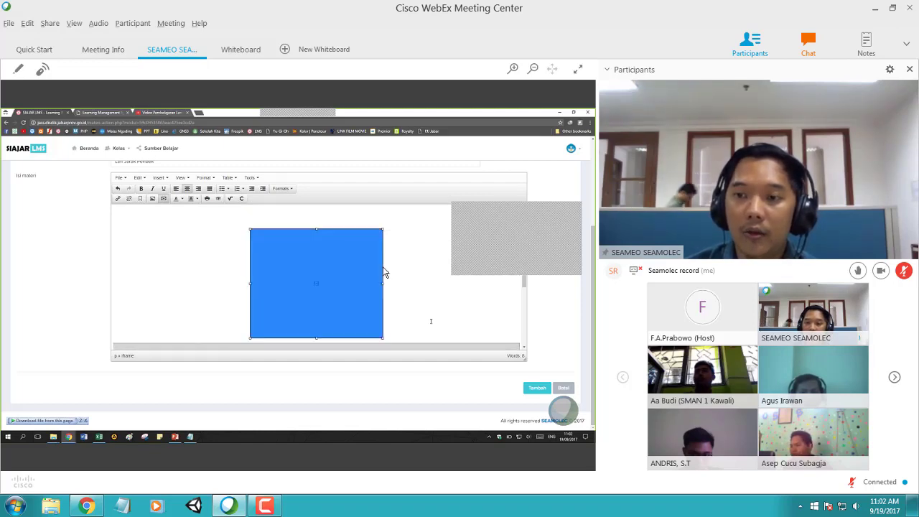
{"action": "scroll", "coordinate": [384, 273], "scroll_direction": "down", "scroll_amount": 2}
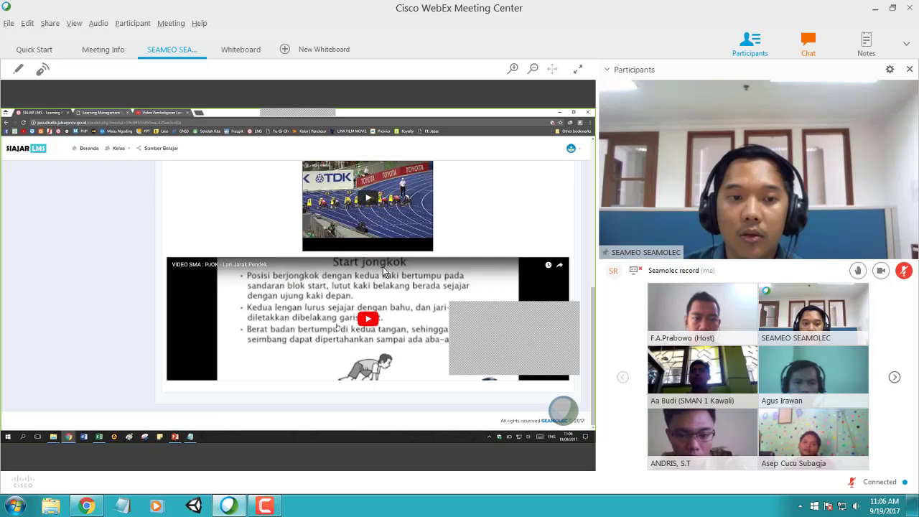
{"action": "scroll", "coordinate": [384, 271], "scroll_direction": "up", "scroll_amount": 5}
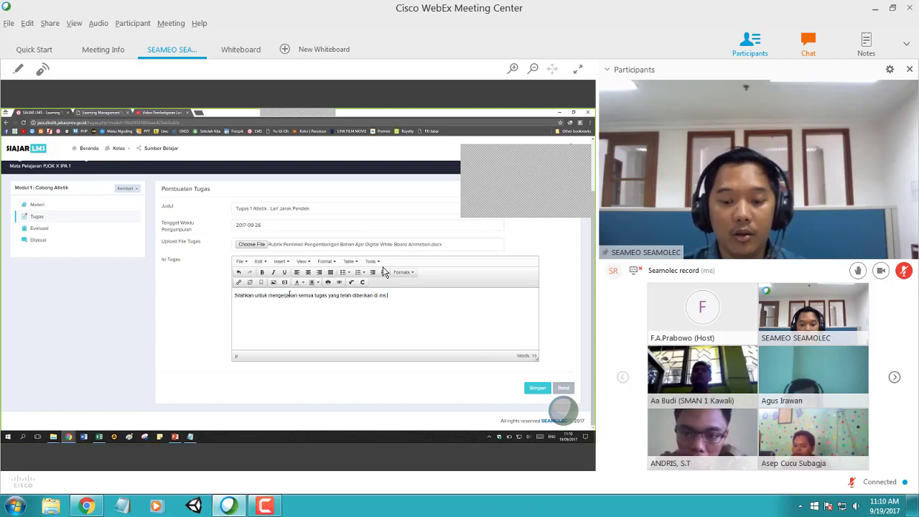
Step: Finish the assignment instructions so they end in "di ms word", save the assignment, and select "Tugas 1 Atletik : Lari Jarak Pendek" in the assignment list
{"action": "type", "text": "wo"}
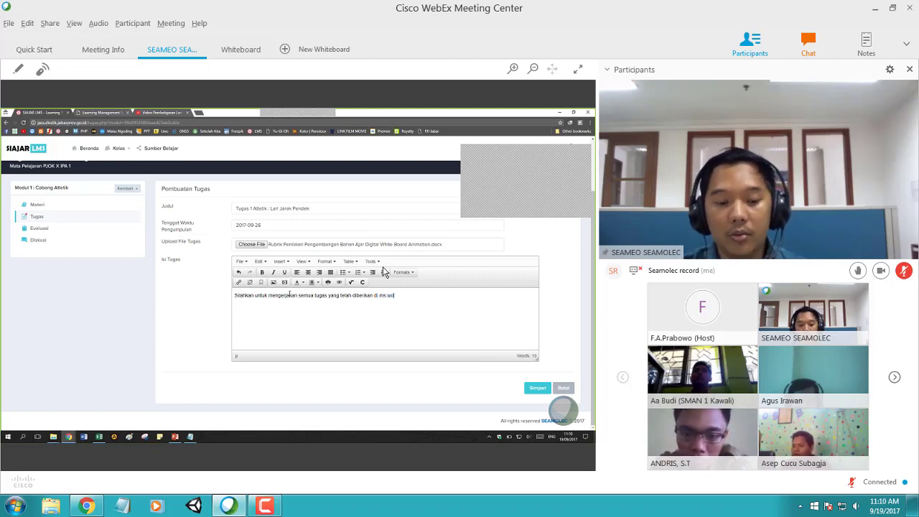
{"action": "type", "text": "rd"}
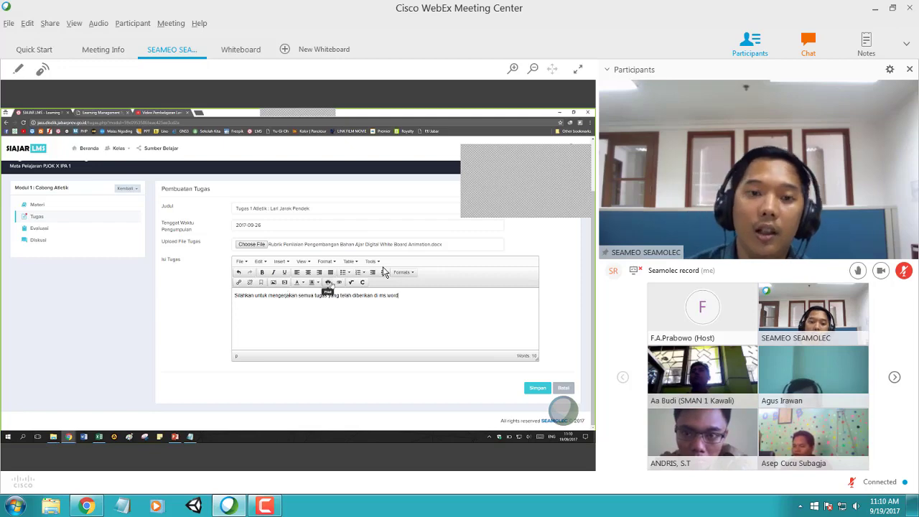
{"action": "left_click", "coordinate": [537, 388]}
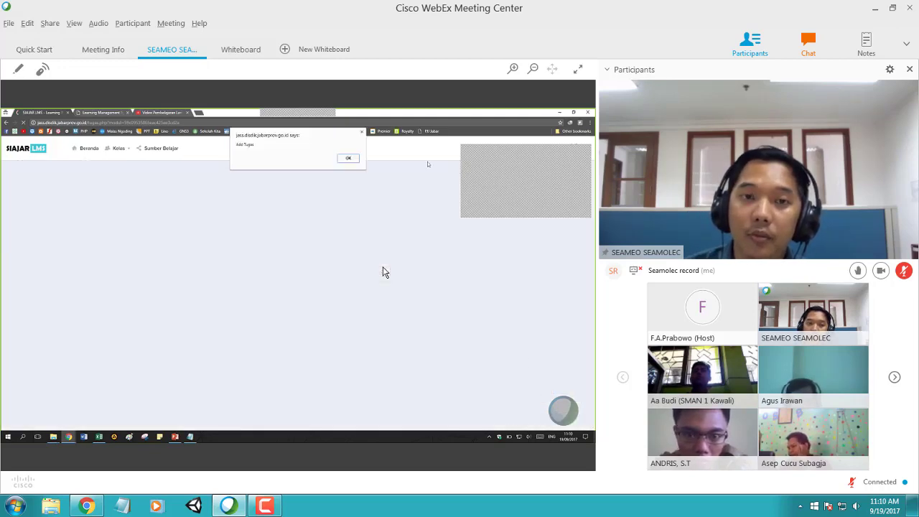
{"action": "left_click", "coordinate": [349, 158]}
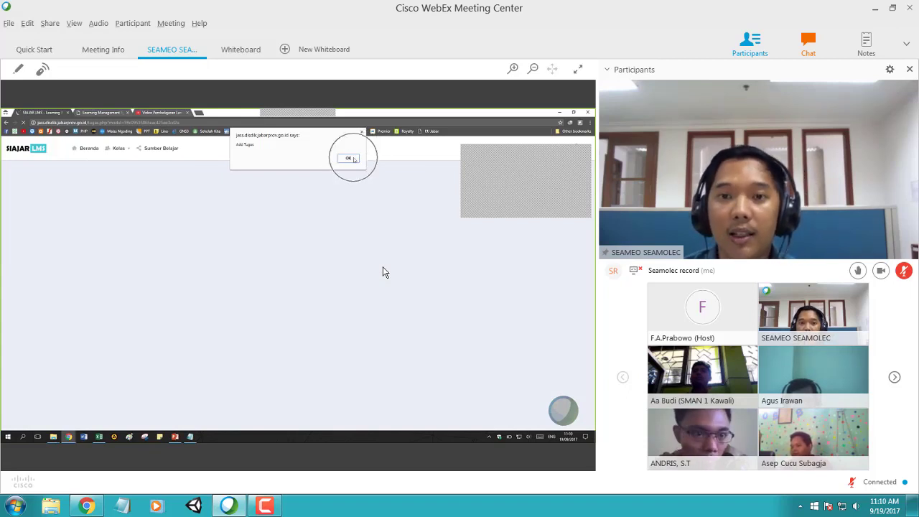
{"action": "left_click", "coordinate": [351, 158]}
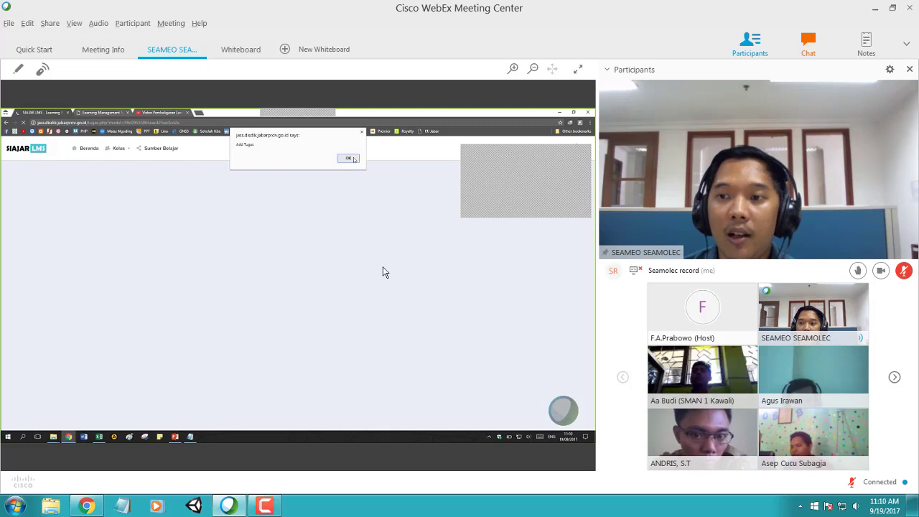
{"action": "left_click", "coordinate": [350, 158]}
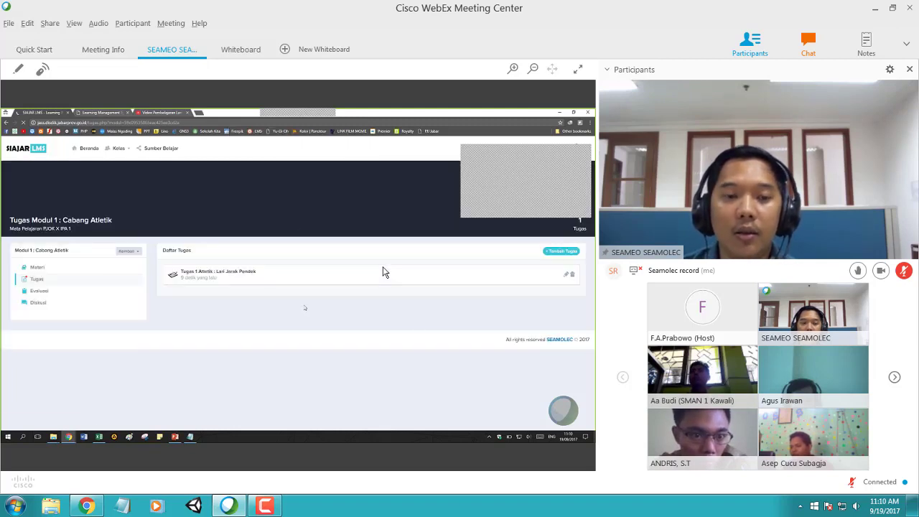
{"action": "left_click", "coordinate": [226, 274]}
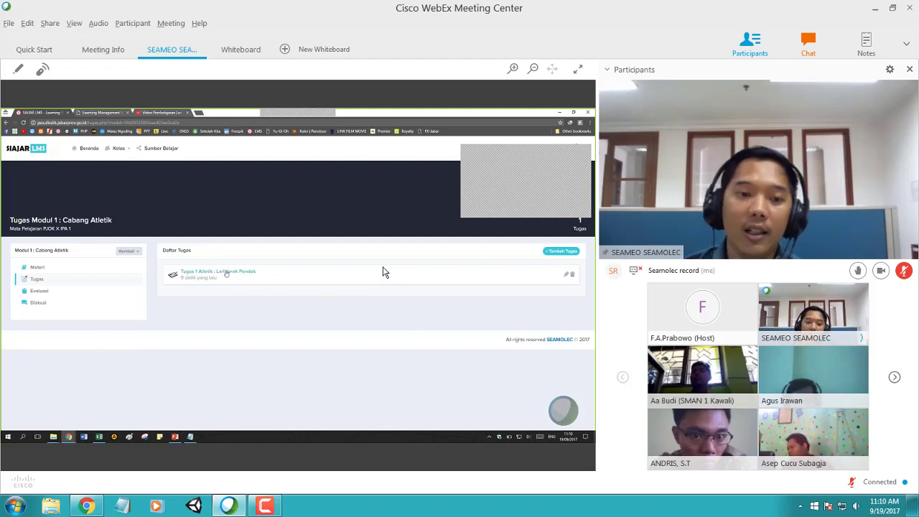
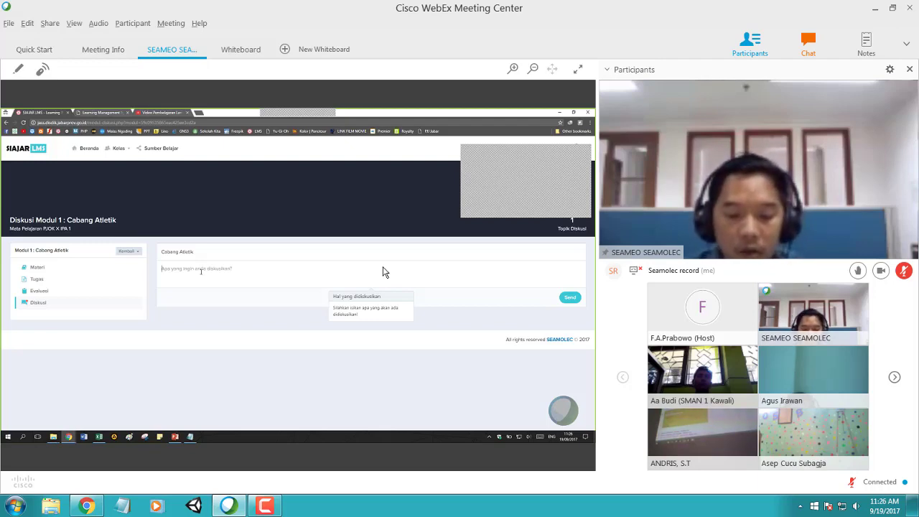
Step: Begin the message for the Cabang Atletik discussion topic with "Coba sebutkan, apa saja kendala yang kalian hadapi selama pelajaran"
{"action": "type", "text": "Ca"}
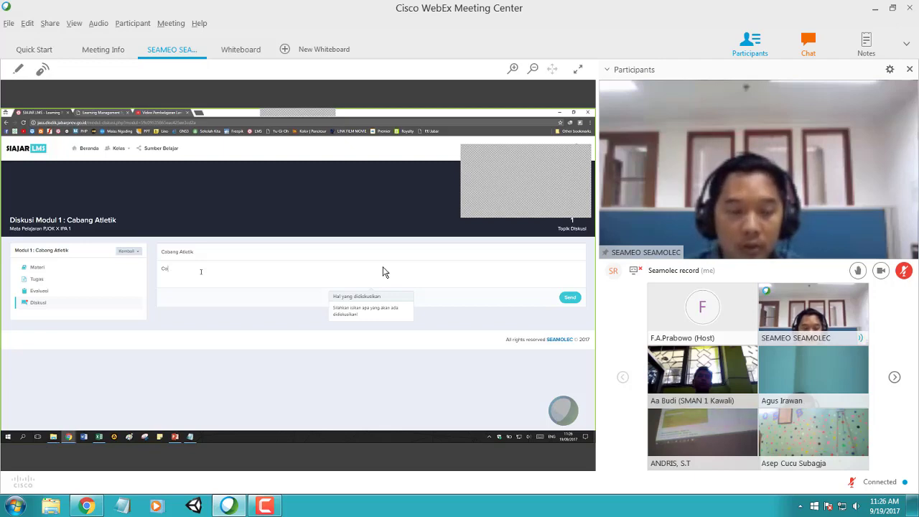
{"action": "type", "text": "ba"}
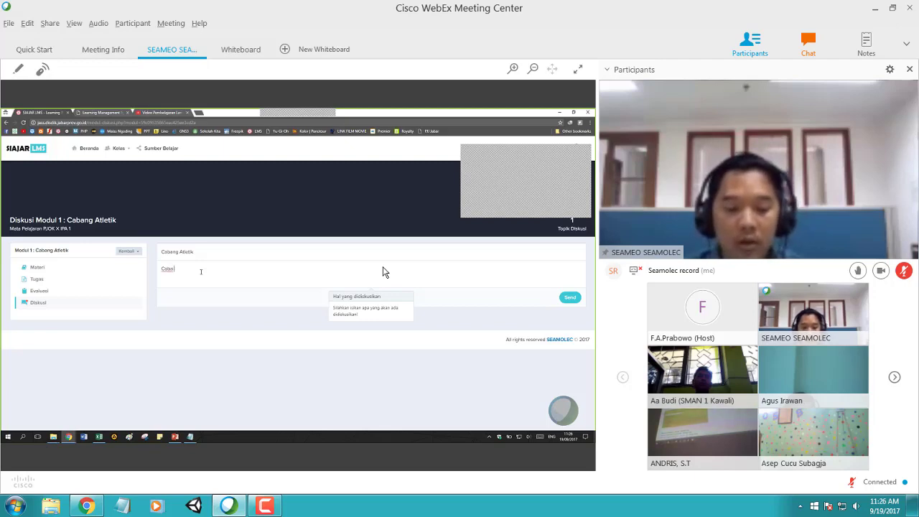
{"action": "type", "text": " sebutkan, apa saja "}
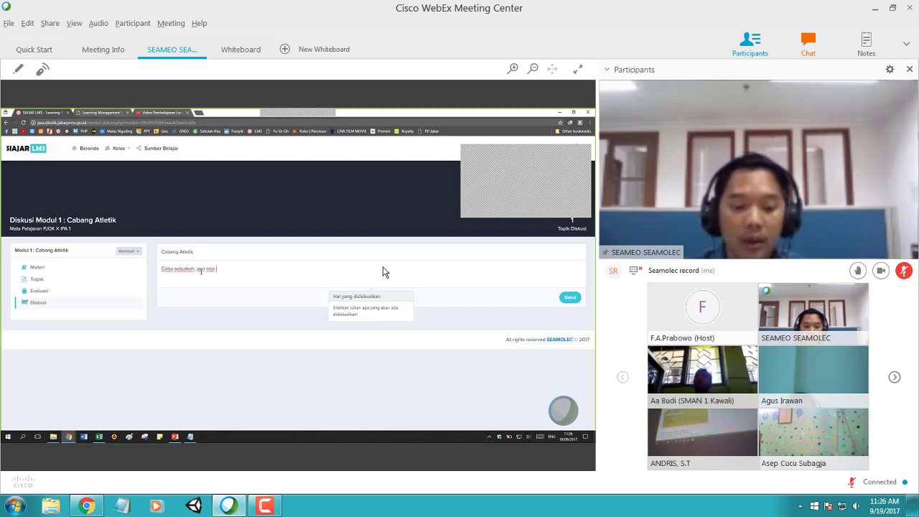
{"action": "type", "text": "kendala da"}
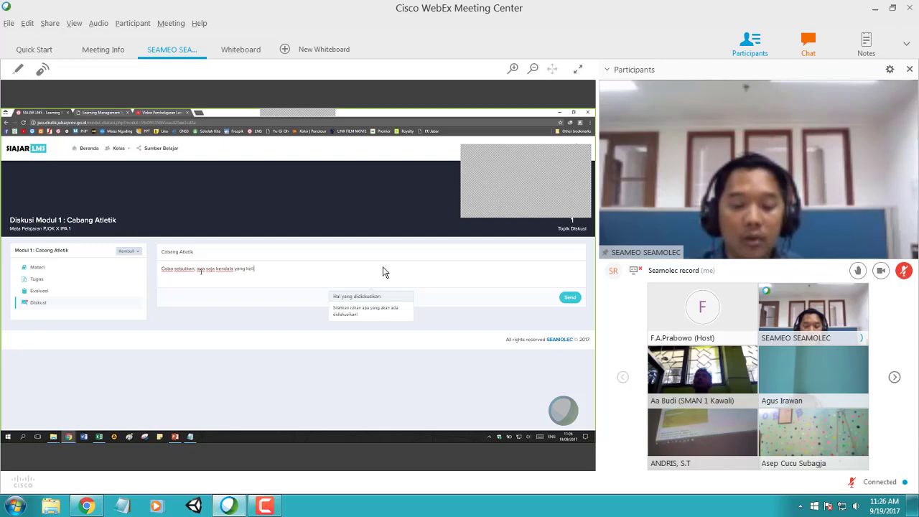
{"action": "type", "text": "ng kalian hadapi"}
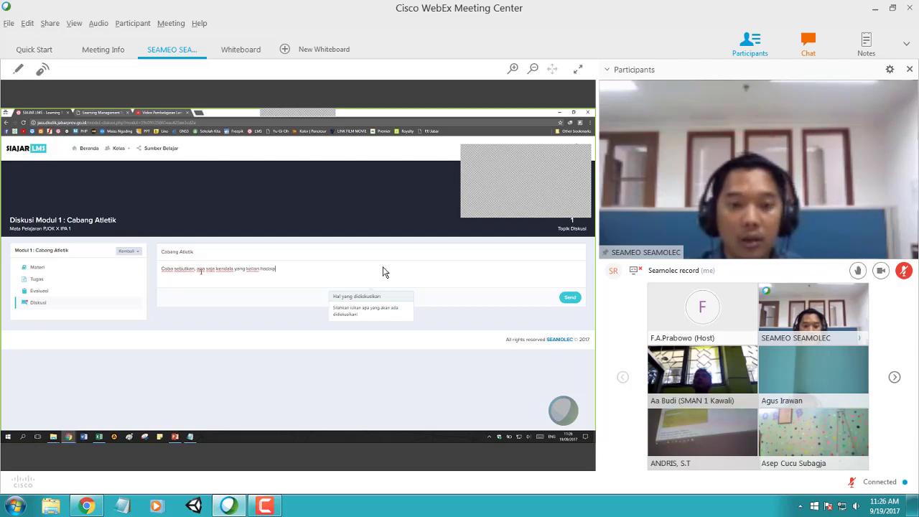
{"action": "key", "text": "BackSpace"}
{"action": "key", "text": "BackSpace"}
{"action": "type", "text": "pi s"}
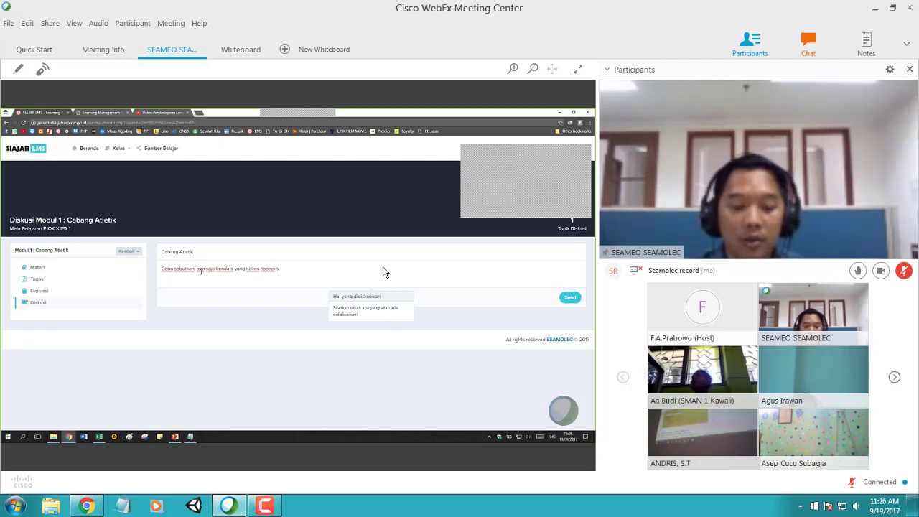
{"action": "type", "text": "elama pel"}
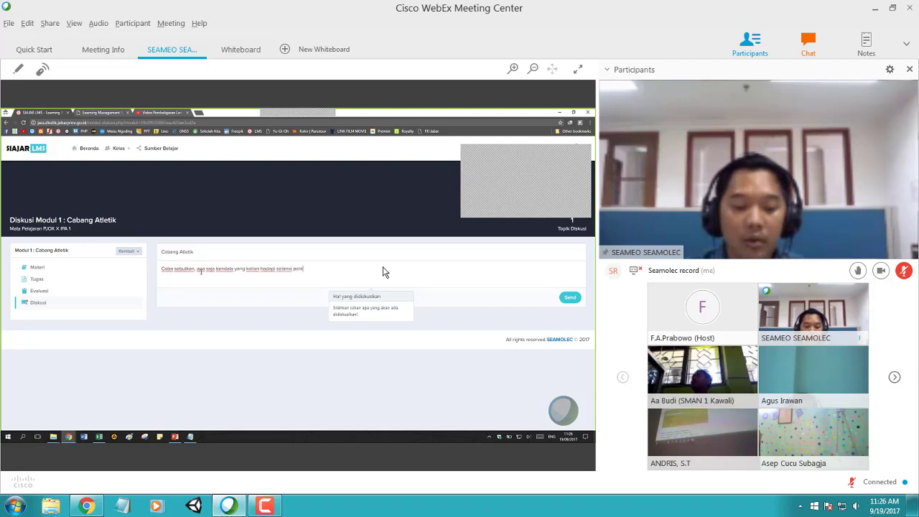
{"action": "type", "text": "ajaran C"}
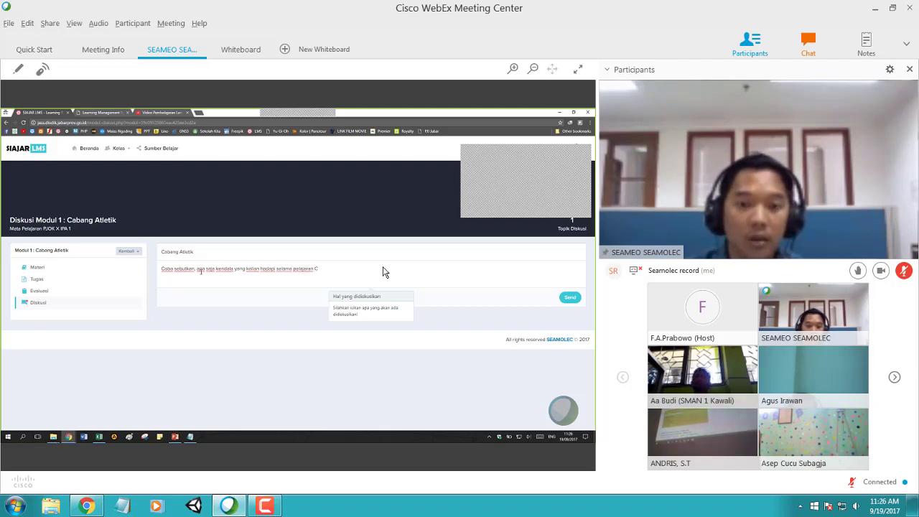
Step: Remove the stray "C", complete the discussion message with "PJOK - Modul Cabang Atletik ?" and post it
{"action": "key", "text": "BackSpace"}
{"action": "key", "text": "BackSpace"}
{"action": "key", "text": "BackSpace"}
{"action": "key", "text": "BackSpace"}
{"action": "key", "text": "BackSpace"}
{"action": "key", "text": "BackSpace"}
{"action": "key", "text": "BackSpace"}
{"action": "key", "text": "BackSpace"}
{"action": "key", "text": "BackSpace"}
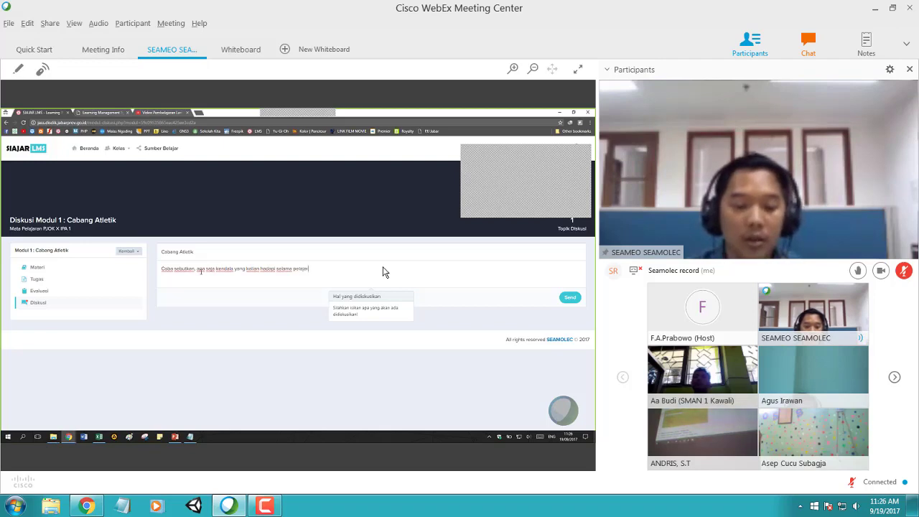
{"action": "type", "text": "lajaran PJ"}
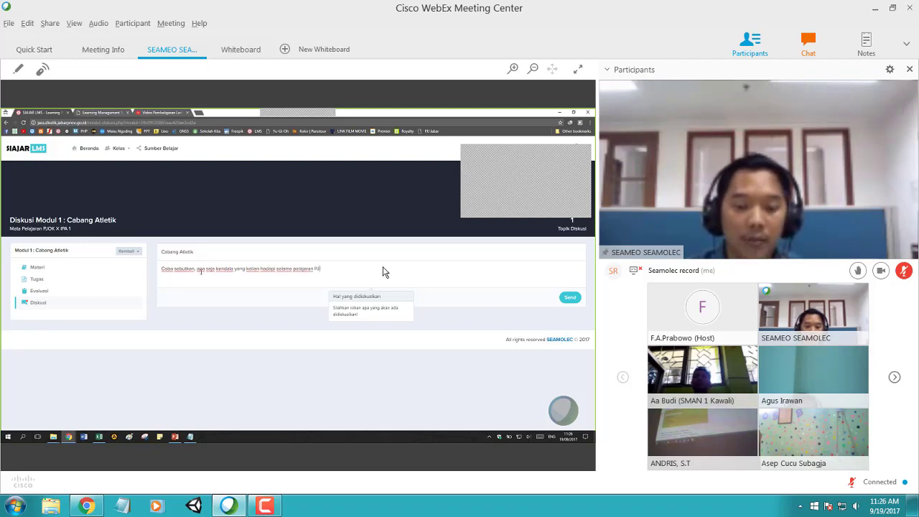
{"action": "type", "text": "OK"}
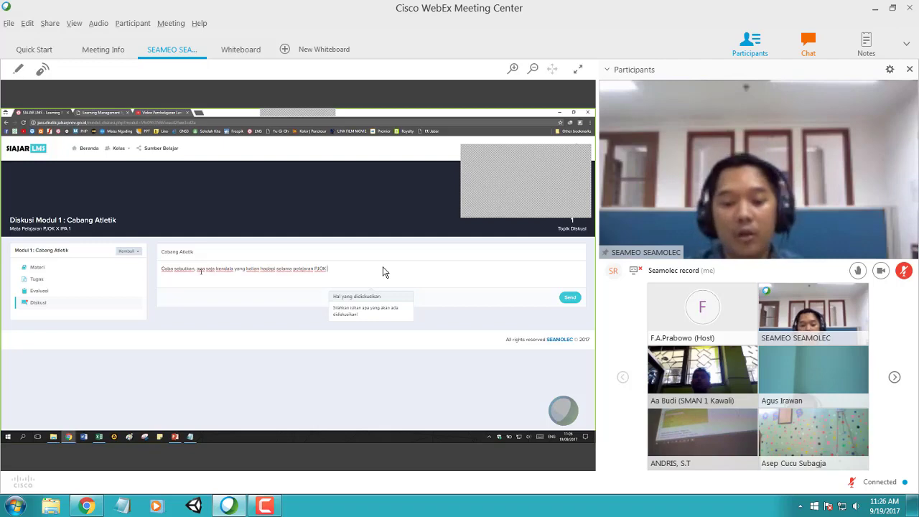
{"action": "type", "text": " - M"}
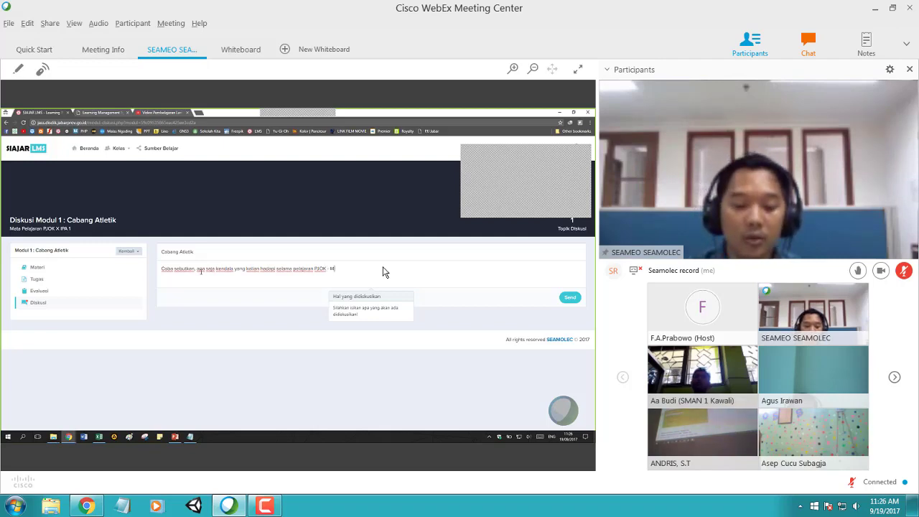
{"action": "type", "text": "odul Cab"}
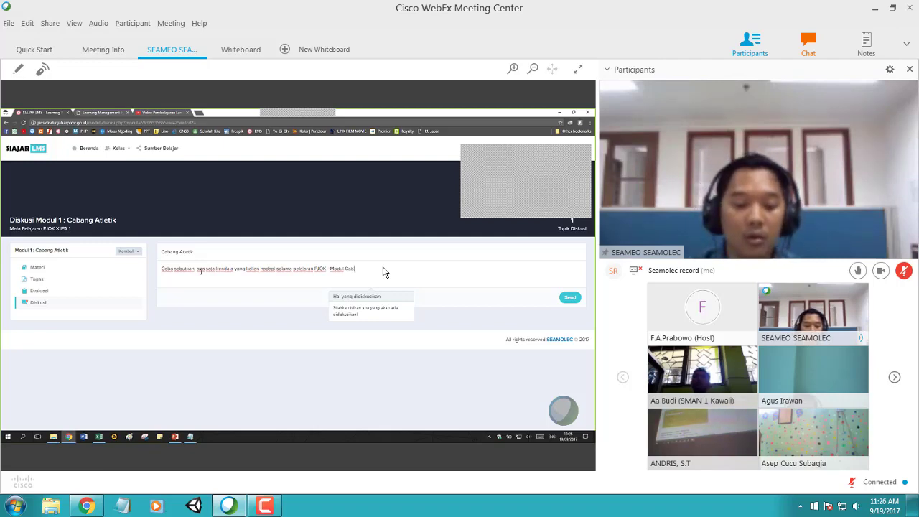
{"action": "type", "text": "ang "}
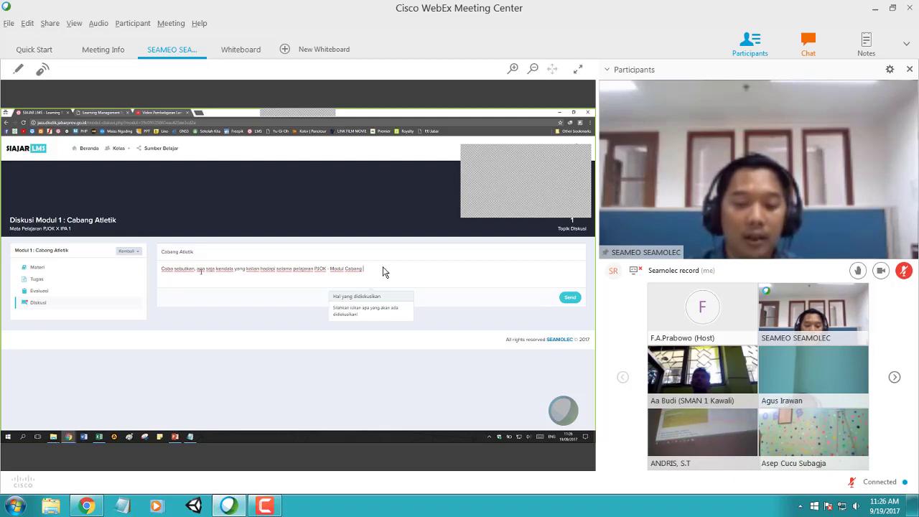
{"action": "type", "text": "Atletik ?"}
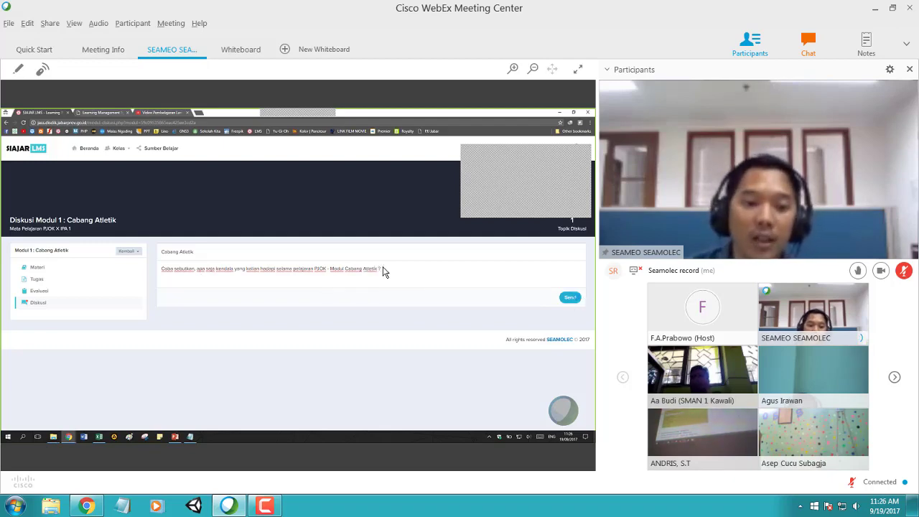
{"action": "key", "text": "Return"}
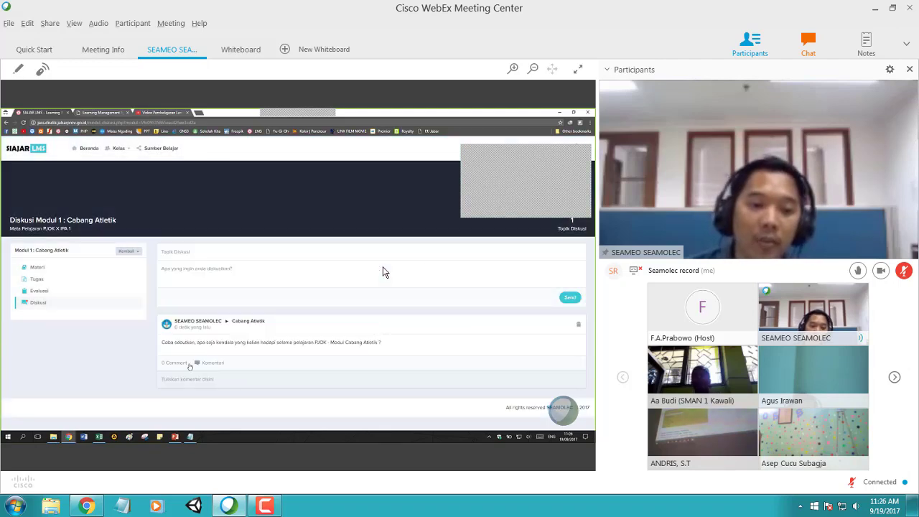